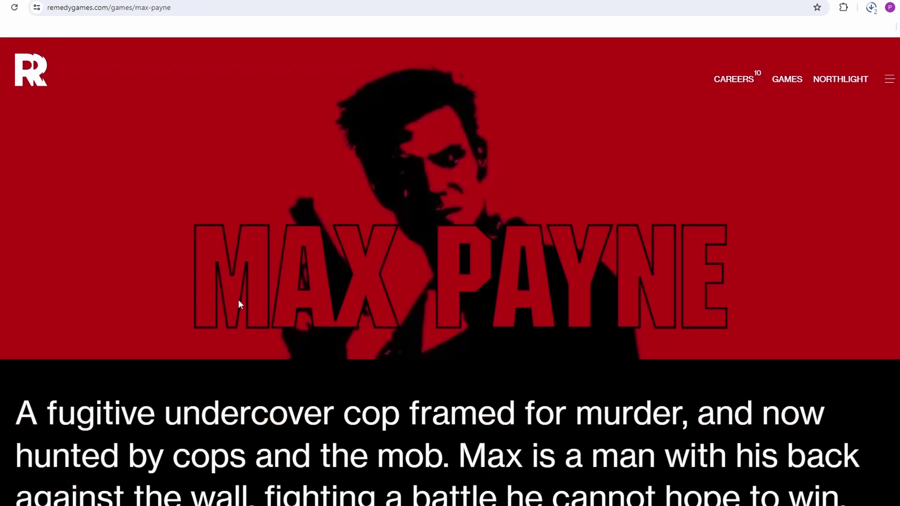
Step: Scroll down through Remedy's Max Payne game page
scroll(238, 299, "down", 5)
scroll(238, 299, "down", 5)
left_click_drag(91, 304, 20, 296)
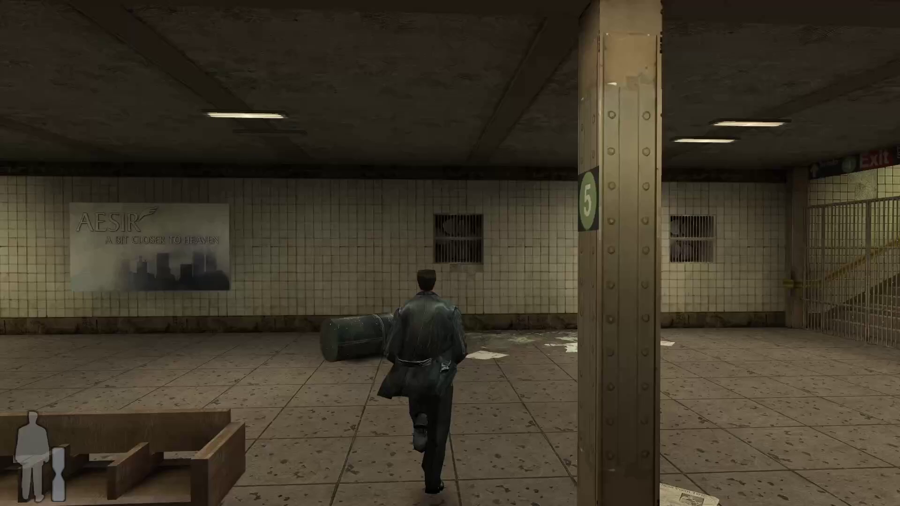
Step: Run Max through the subway station and out the Personnel Only door
key("w")
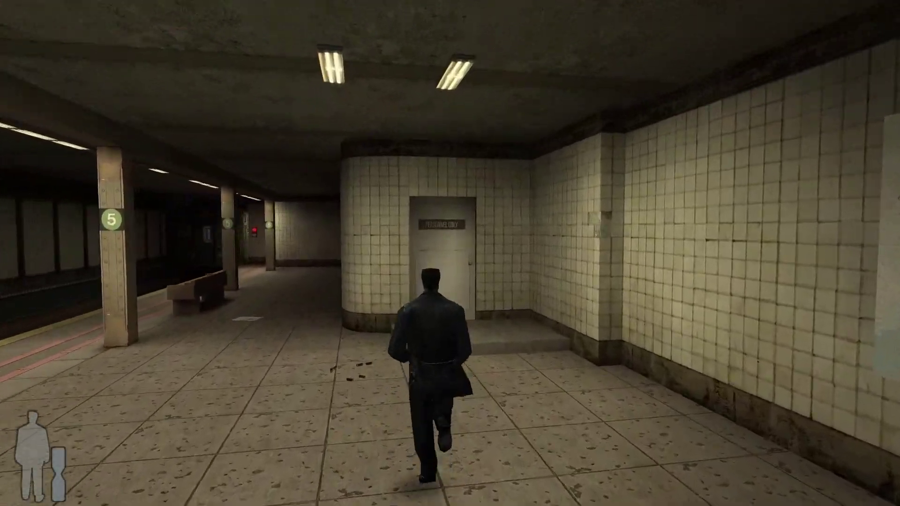
key("w")
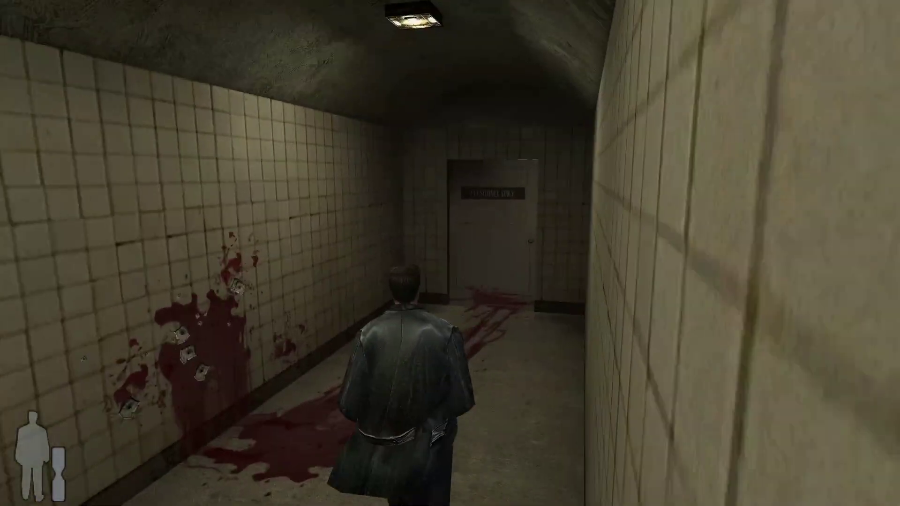
key("w")
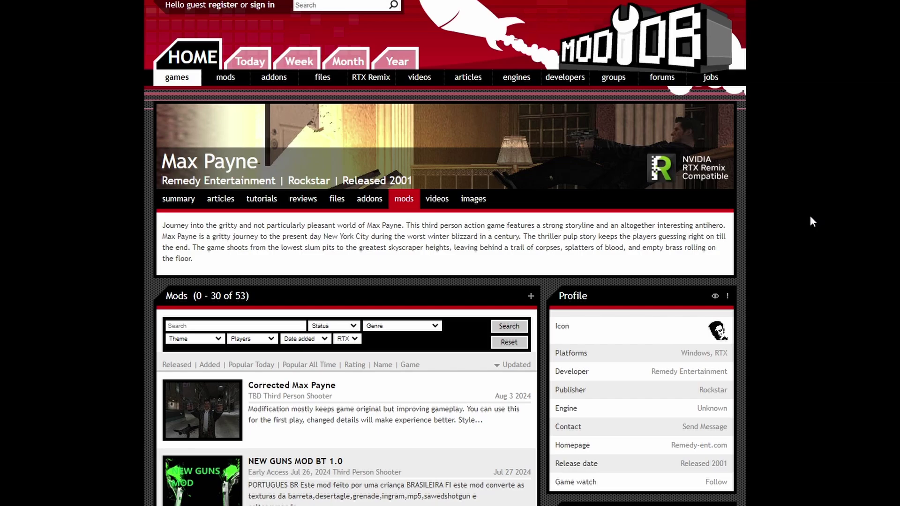
Step: Scroll down through ModDB's list of 53 Max Payne mods
scroll(806, 209, "down", 10)
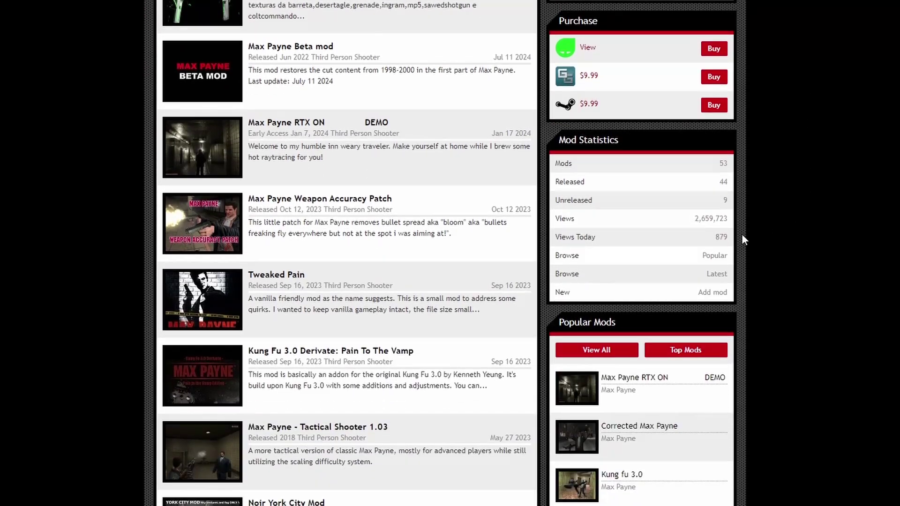
scroll(361, 275, "down", 15)
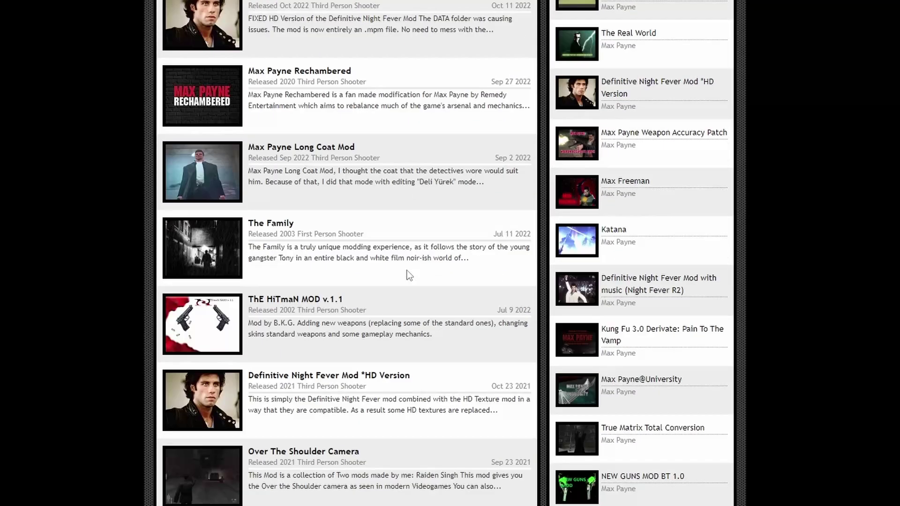
scroll(407, 274, "down", 4)
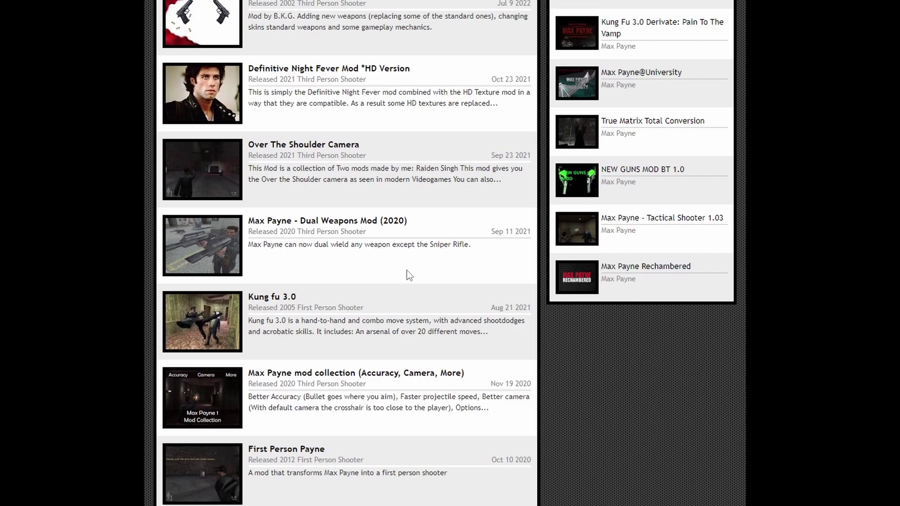
scroll(406, 271, "down", 3)
scroll(407, 272, "down", 4)
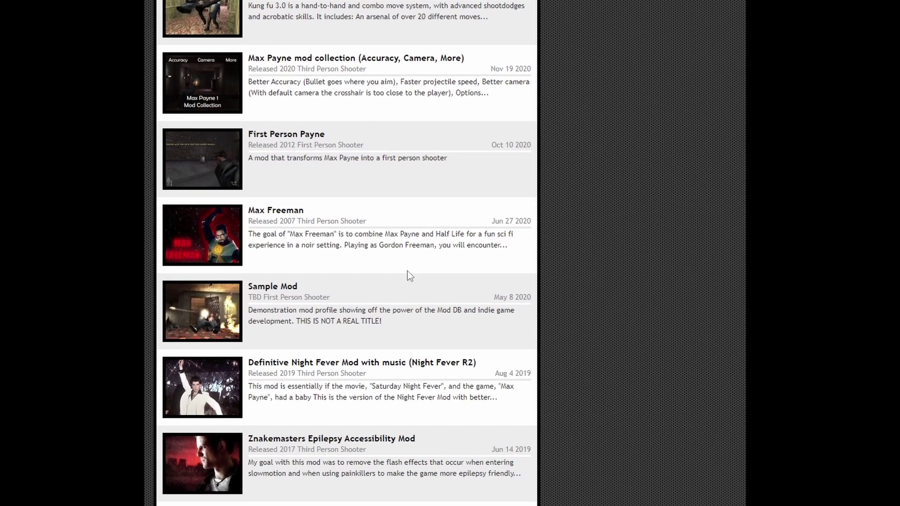
scroll(407, 271, "down", 4)
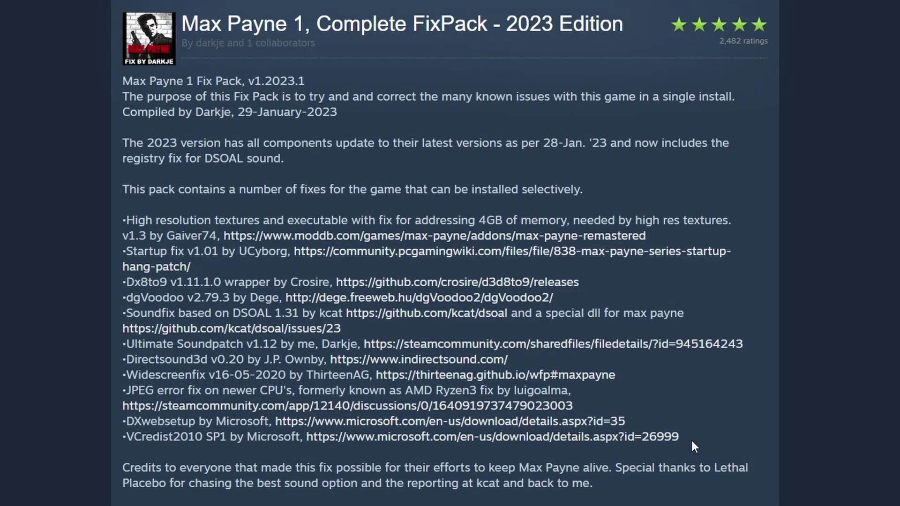
left_click_drag(691, 441, 139, 214)
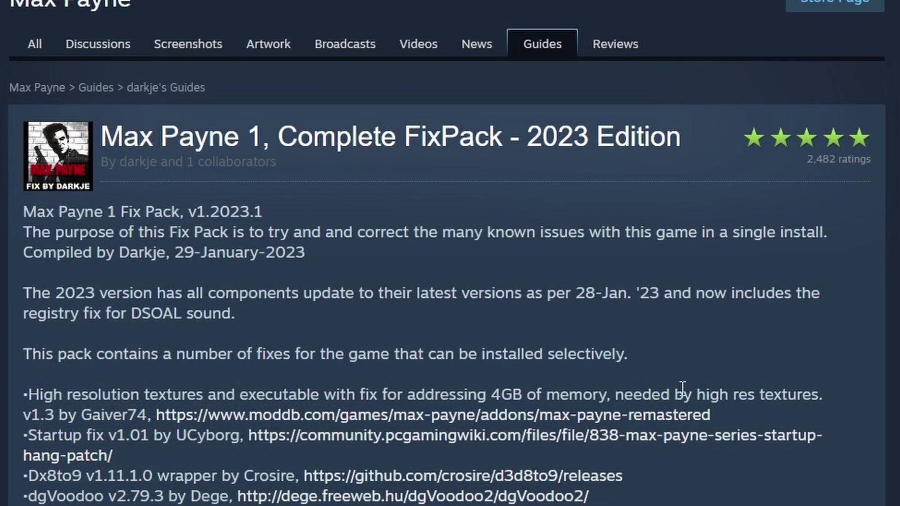
scroll(659, 336, "down", 2)
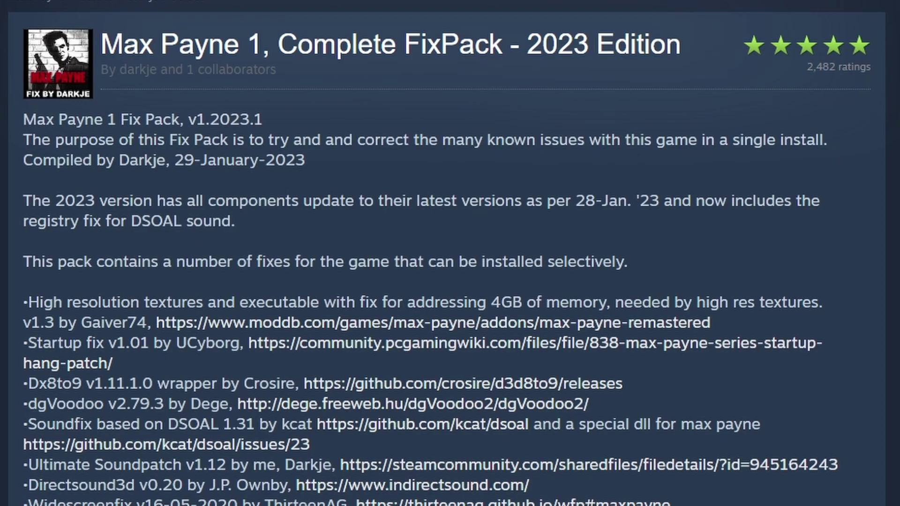
left_click_drag(328, 501, 24, 302)
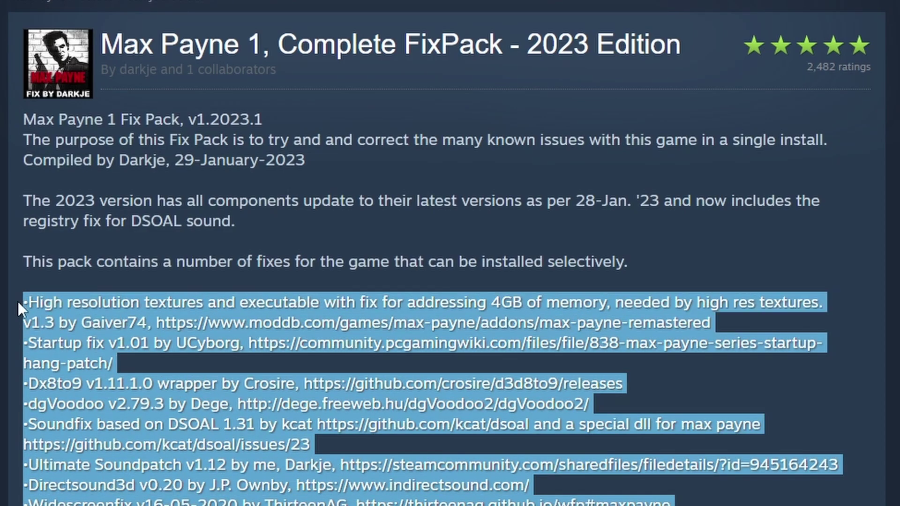
left_click(747, 364)
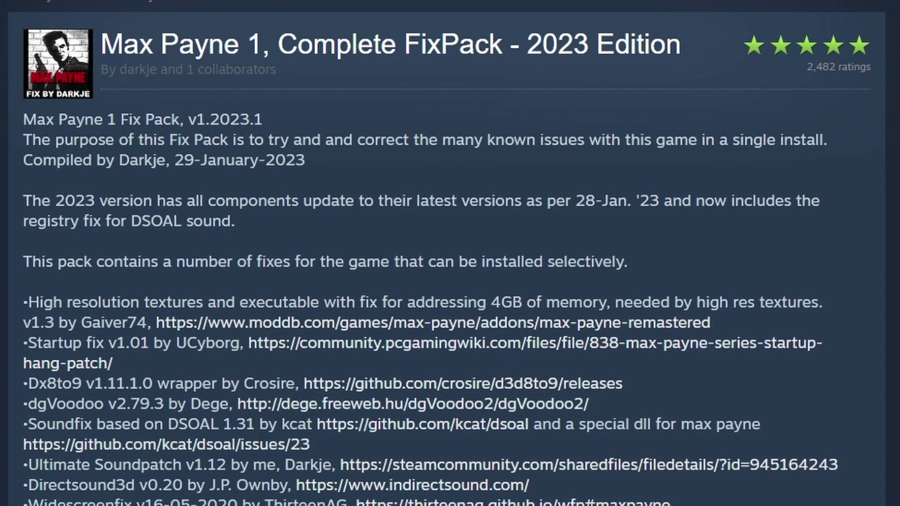
Step: Scroll to the guide's Download and install section and highlight its heading
scroll(381, 344, "down", 15)
scroll(277, 126, "down", 20)
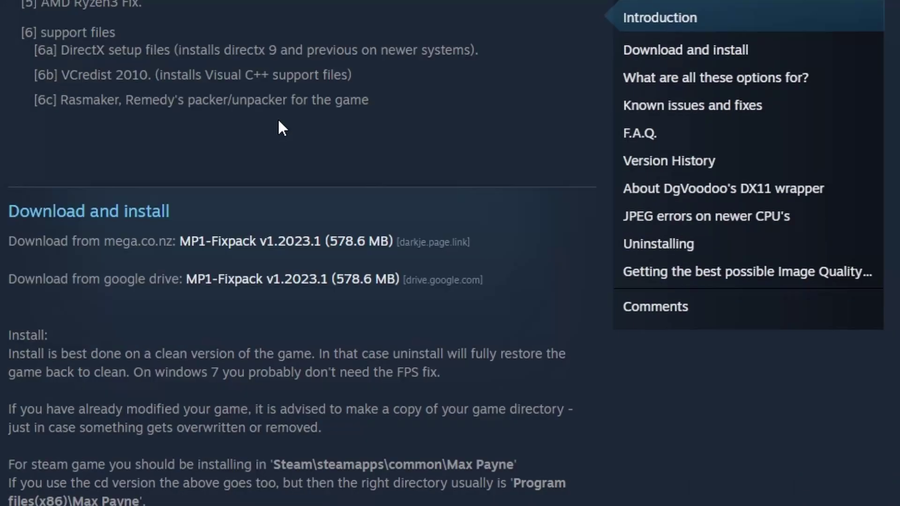
scroll(287, 155, "down", 4)
scroll(287, 155, "up", 4)
left_click_drag(4, 193, 169, 191)
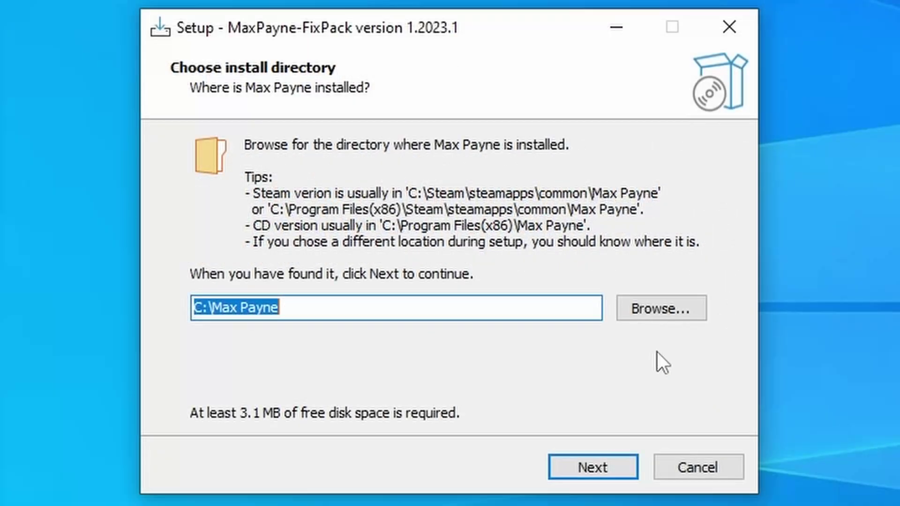
Step: Set the FixPack install directory to the D:\Max Payne folder
left_click(650, 313)
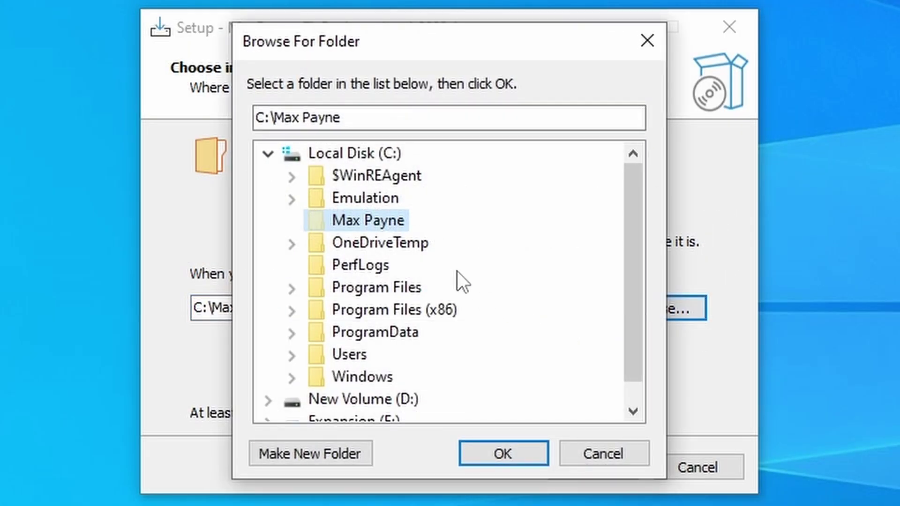
left_click(502, 454)
left_click(599, 463)
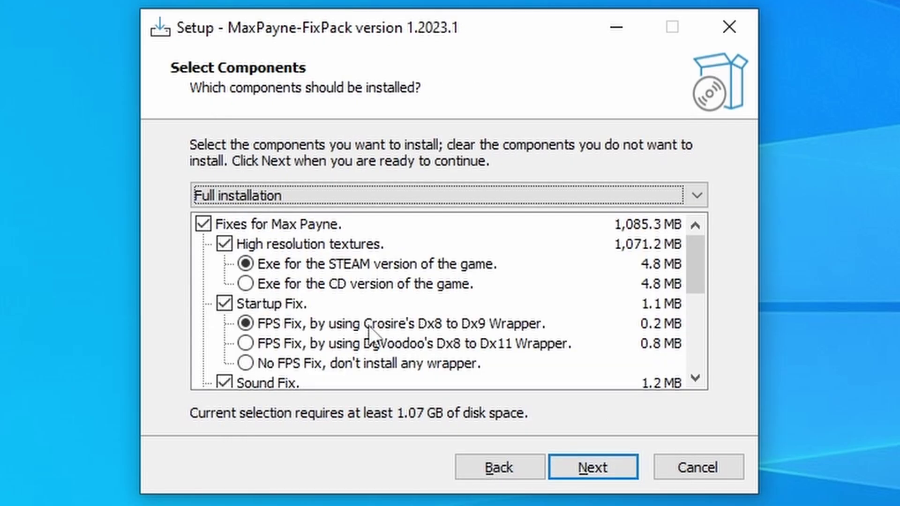
Step: Choose the CD-version exe, keep the default shortcut folder, and install the FixPack
scroll(369, 328, "down", 3)
scroll(369, 352, "up", 2)
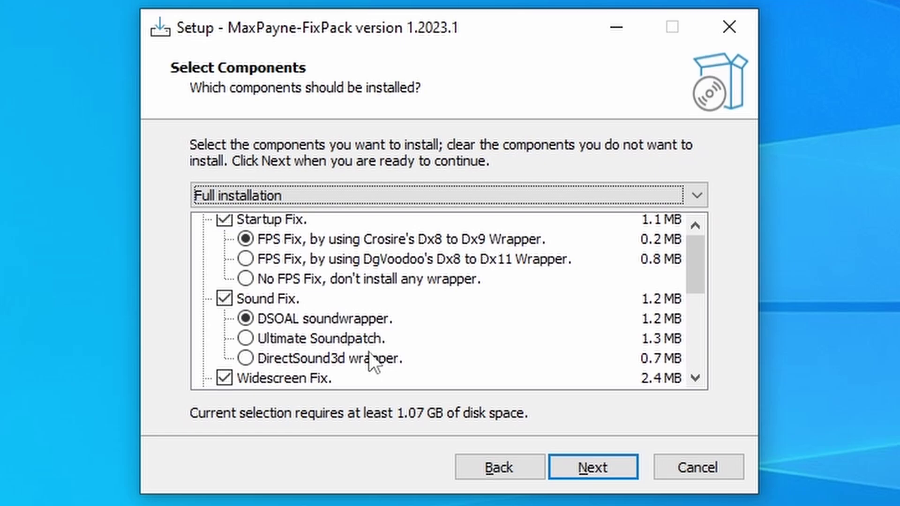
scroll(374, 363, "up", 2)
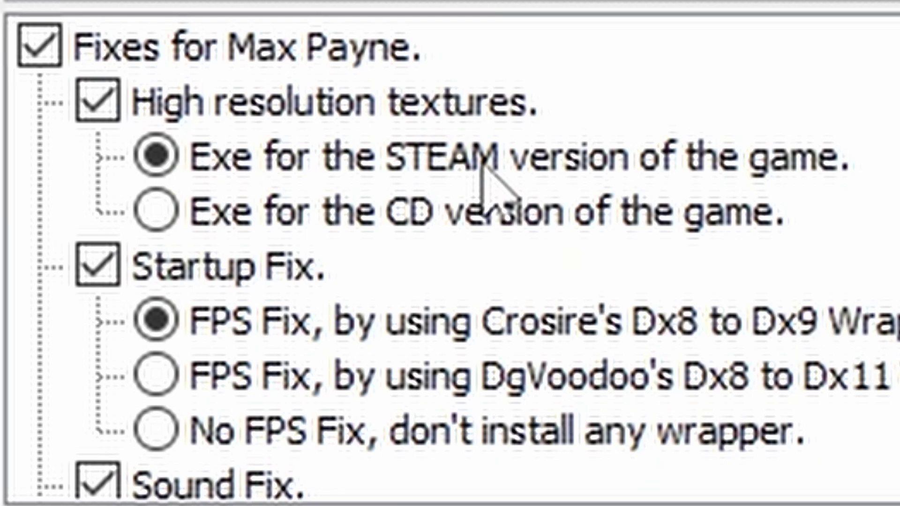
left_click(349, 216)
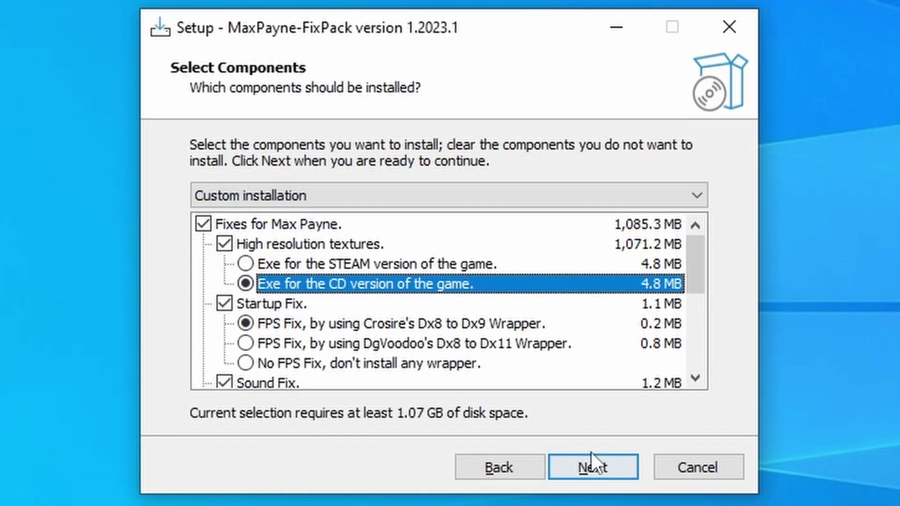
left_click(593, 466)
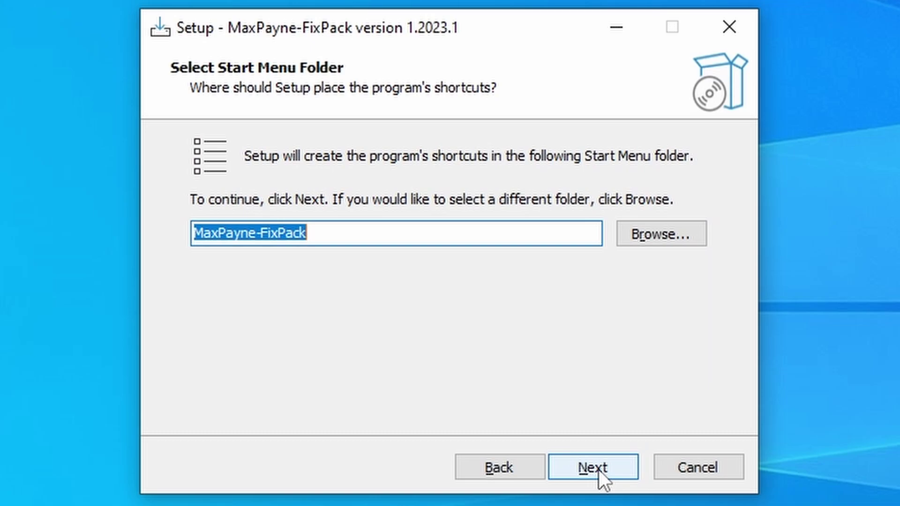
left_click(591, 467)
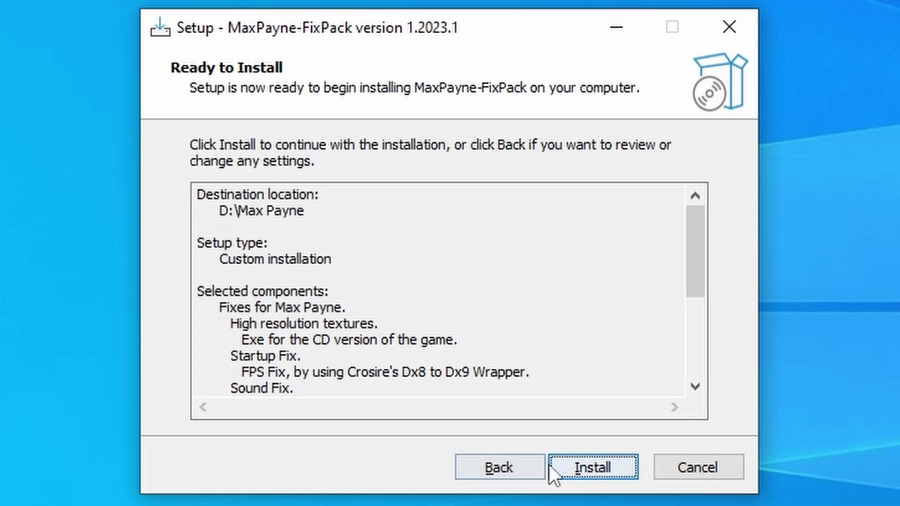
left_click(590, 467)
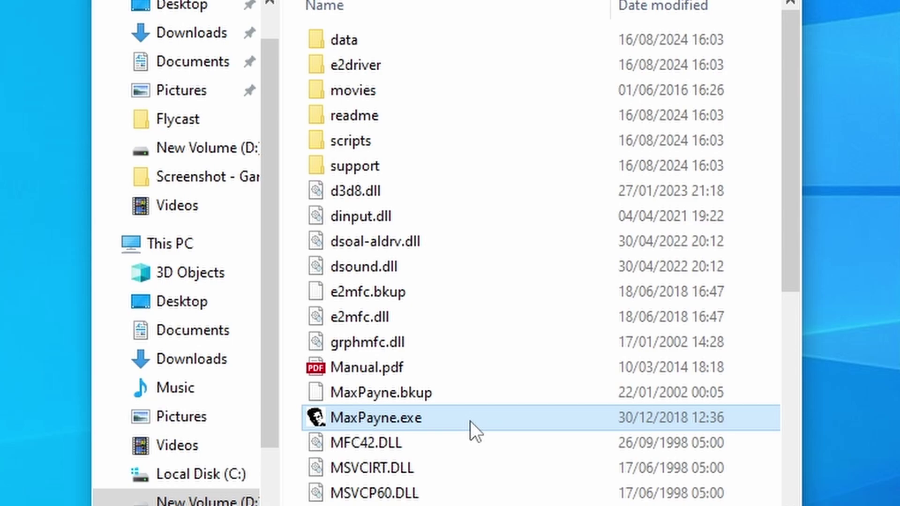
Step: Inspect MaxPayne.exe in D:\Max Payne, showing file version 1.0.4.0
mouse_move(446, 424)
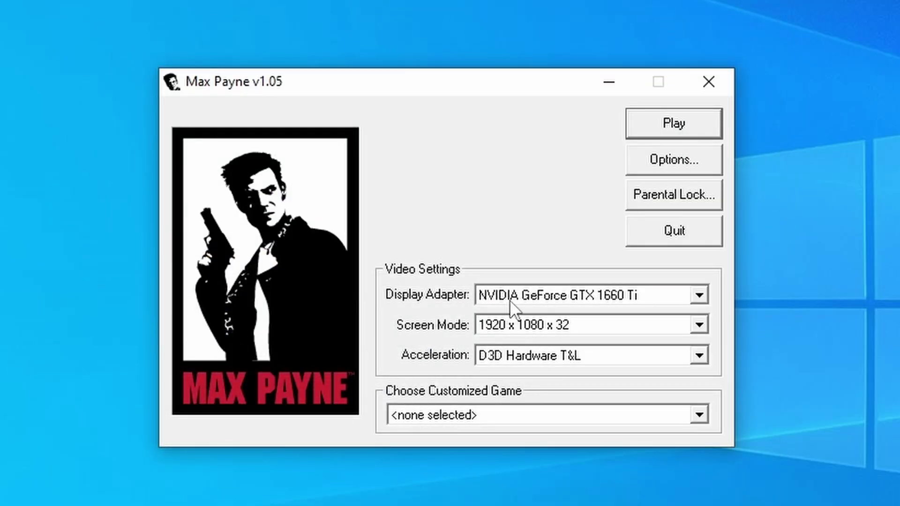
Step: Keep GTX 1660 Ti, 1920 x 1080 x 32 and D3D Hardware T&L, then open Options
left_click(510, 300)
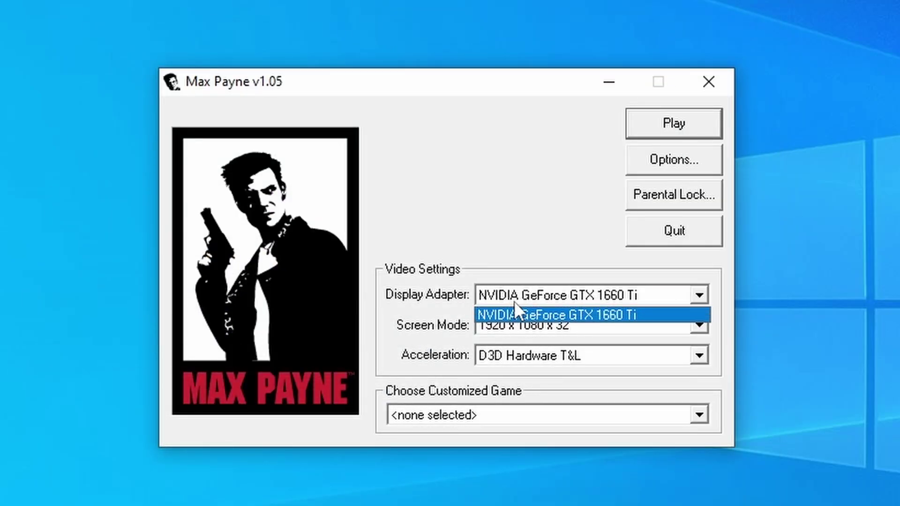
left_click(525, 315)
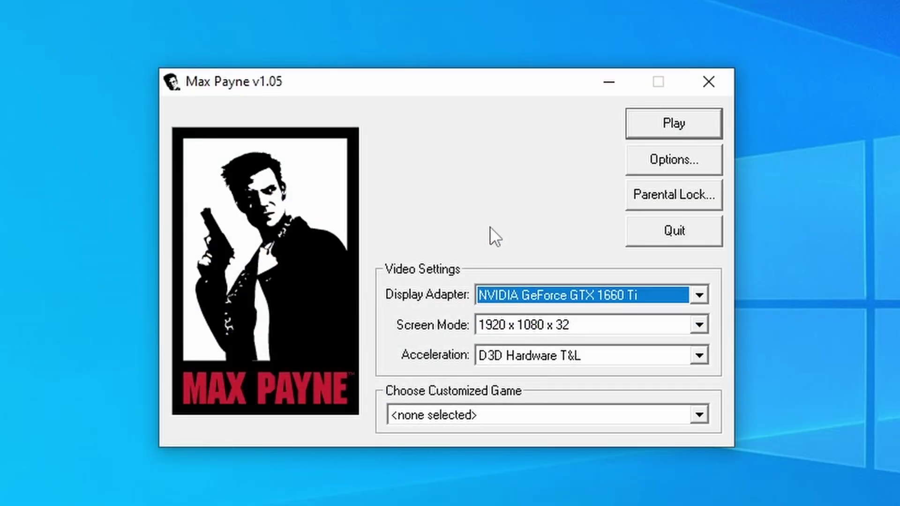
left_click(543, 328)
scroll(543, 331, "up", 1)
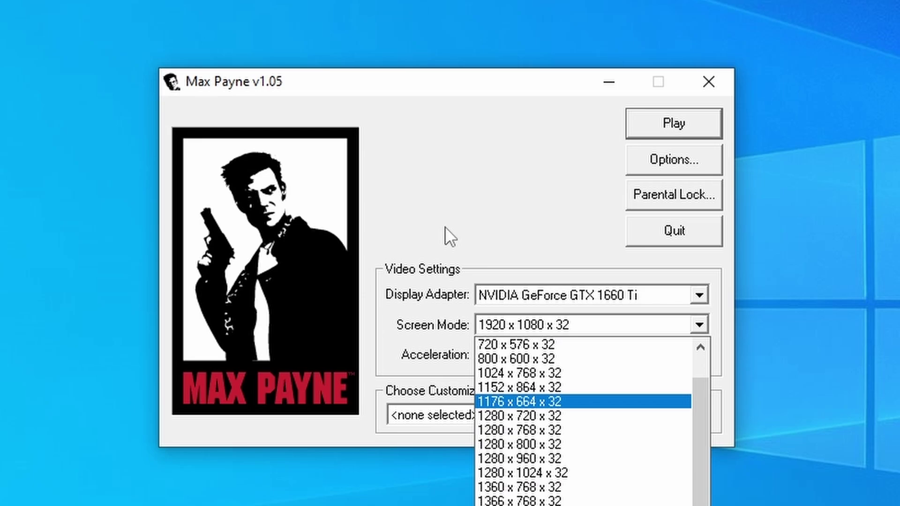
left_click(582, 301)
left_click(530, 357)
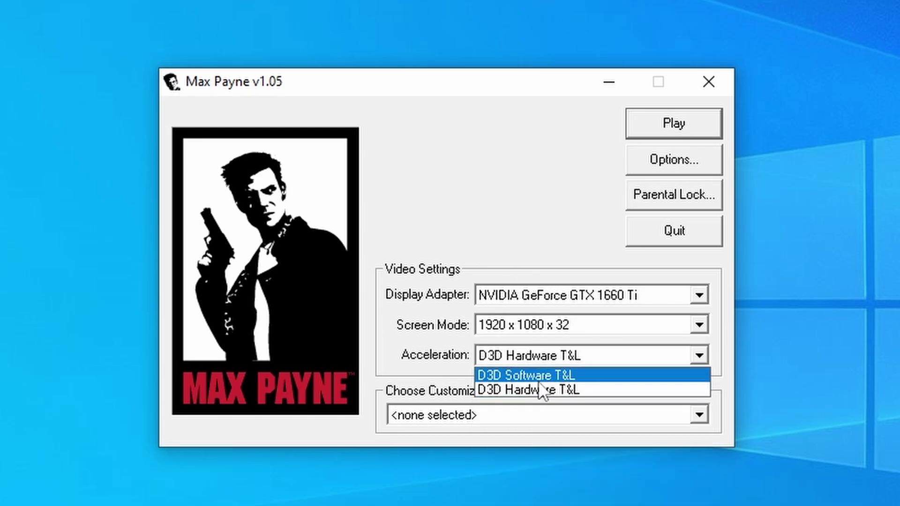
left_click(526, 393)
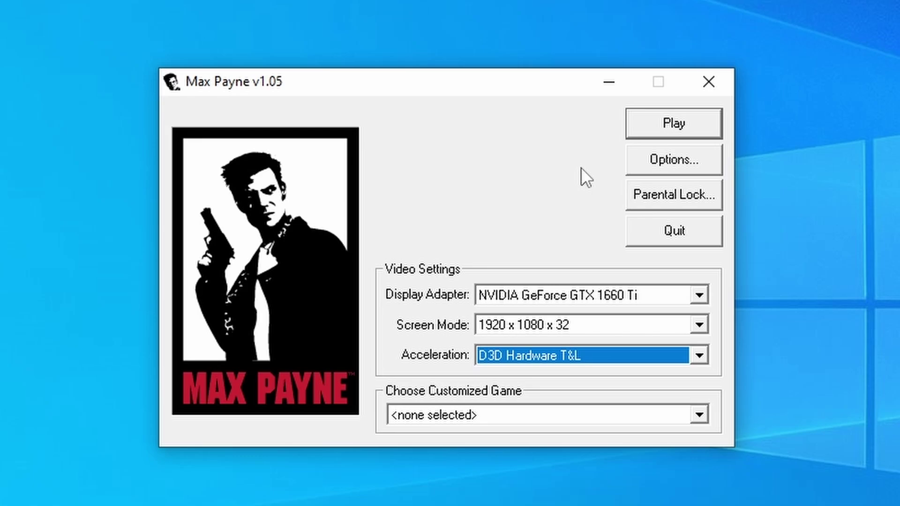
left_click(662, 150)
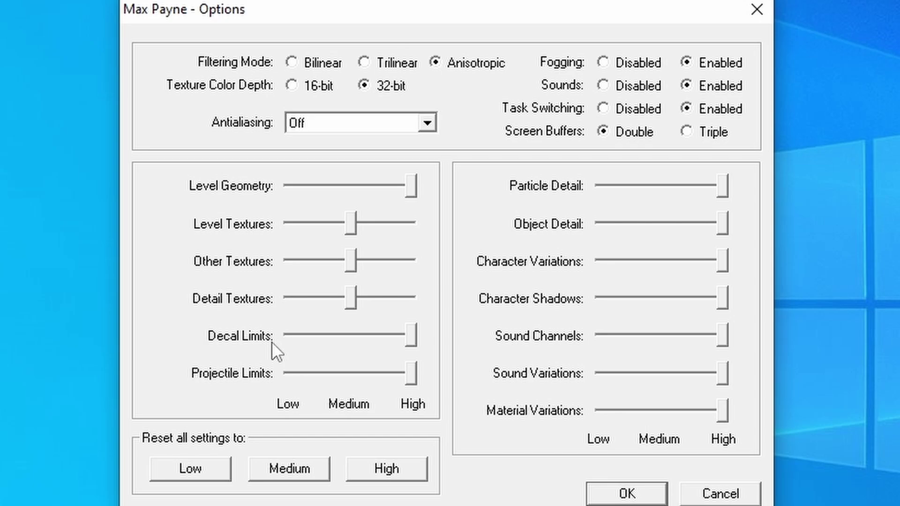
Step: Raise Level, Other and Detail Textures to High
key("alt+Tab")
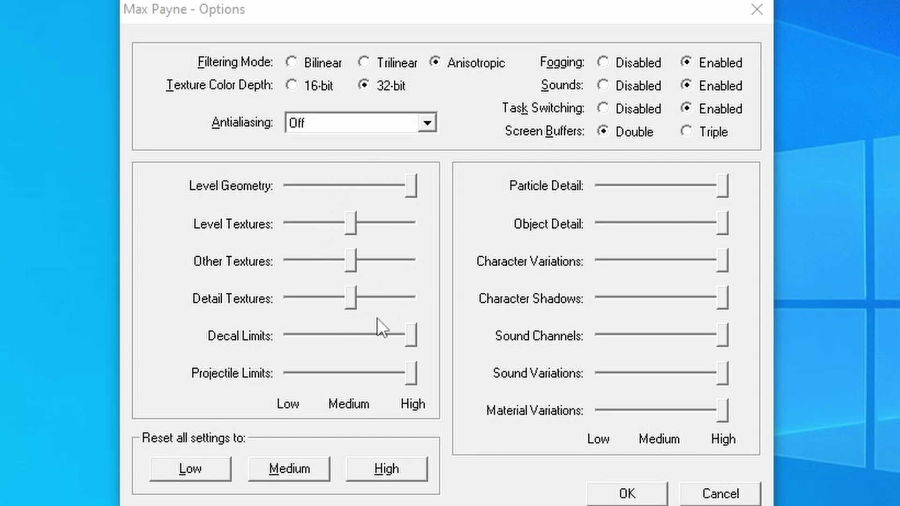
left_click(398, 229)
left_click(404, 262)
left_click(406, 295)
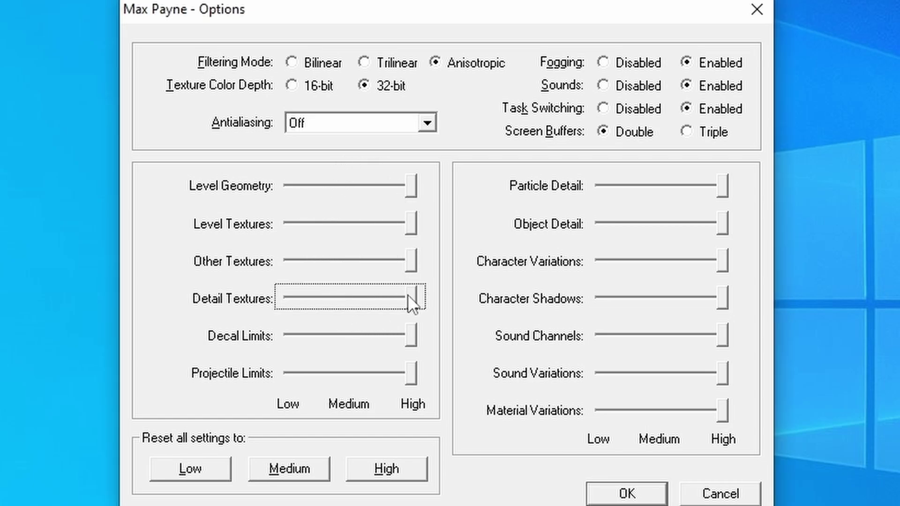
Step: Set antialiasing to 2 samples and save the options
key("alt+a")
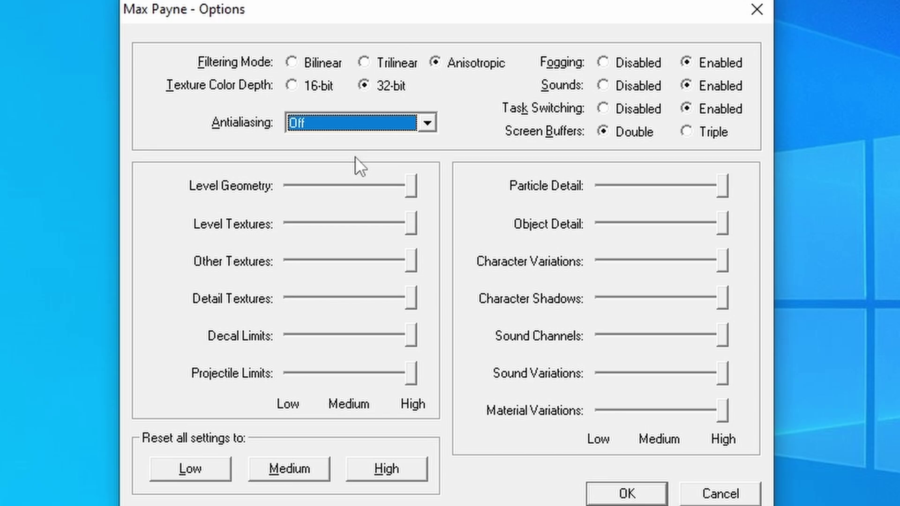
left_click(338, 132)
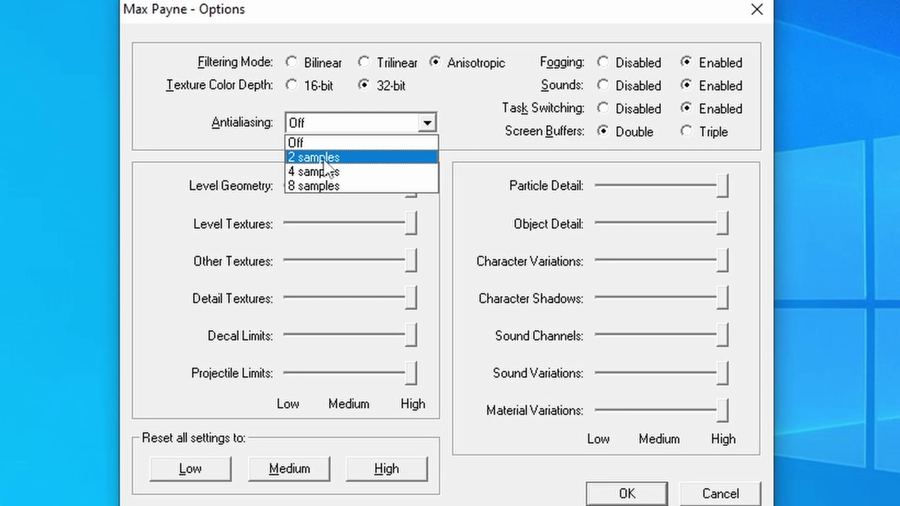
left_click(324, 159)
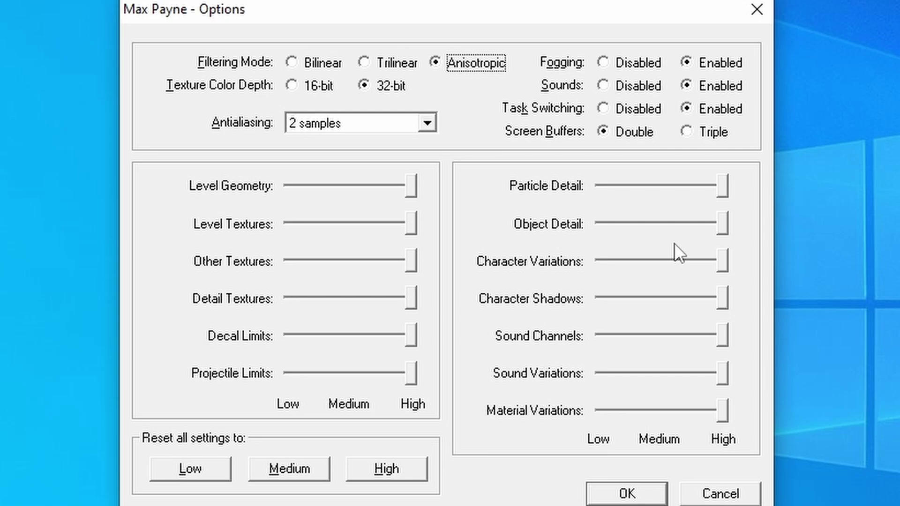
left_click(642, 501)
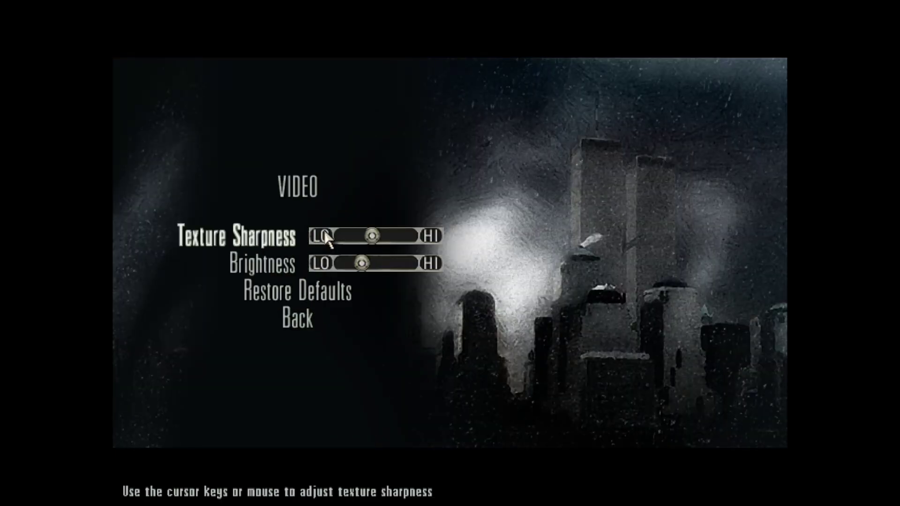
Step: Drag the Video menu's Texture Sharpness slider up to nearly HI
left_click_drag(388, 236, 432, 243)
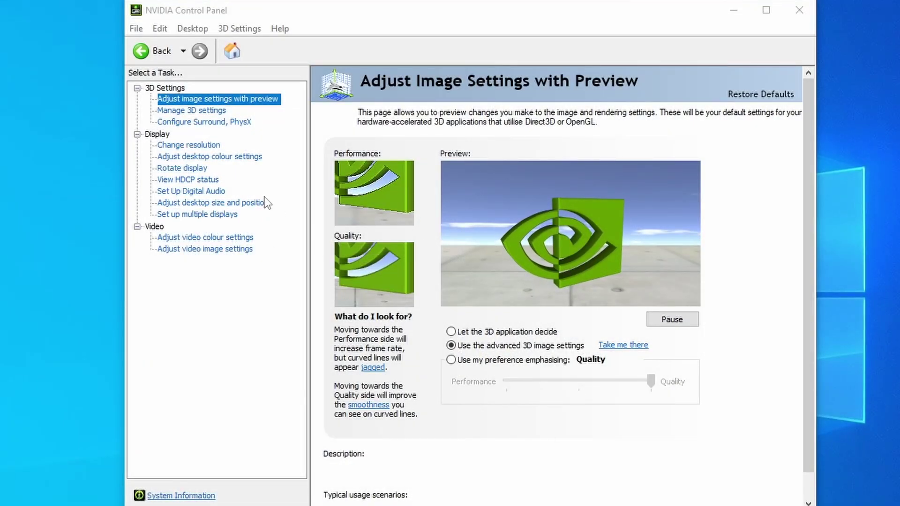
Step: Add Max Payne (maxpayne.exe) as a program profile under Manage 3D settings
left_click(198, 114)
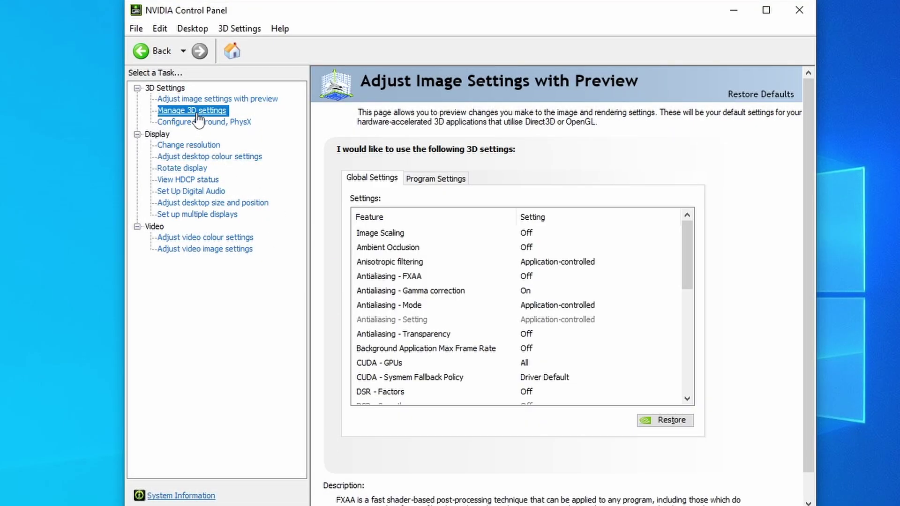
mouse_move(474, 381)
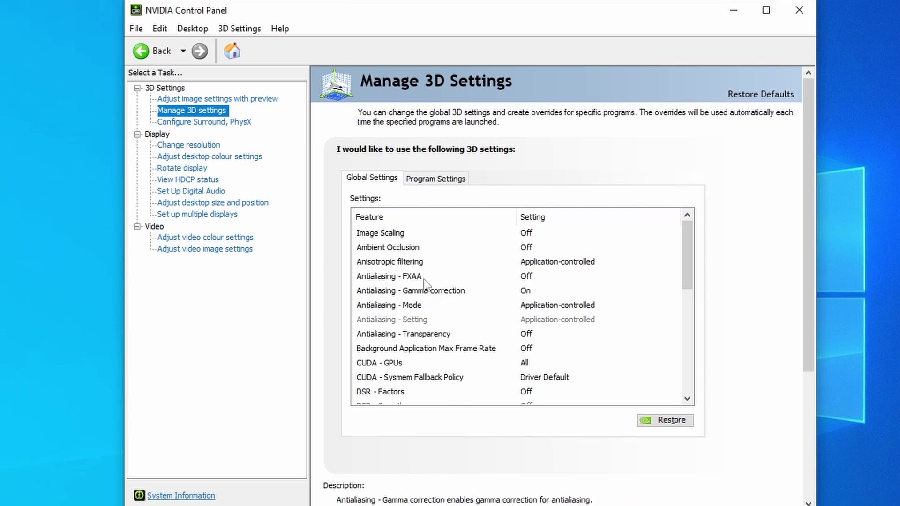
left_click(431, 180)
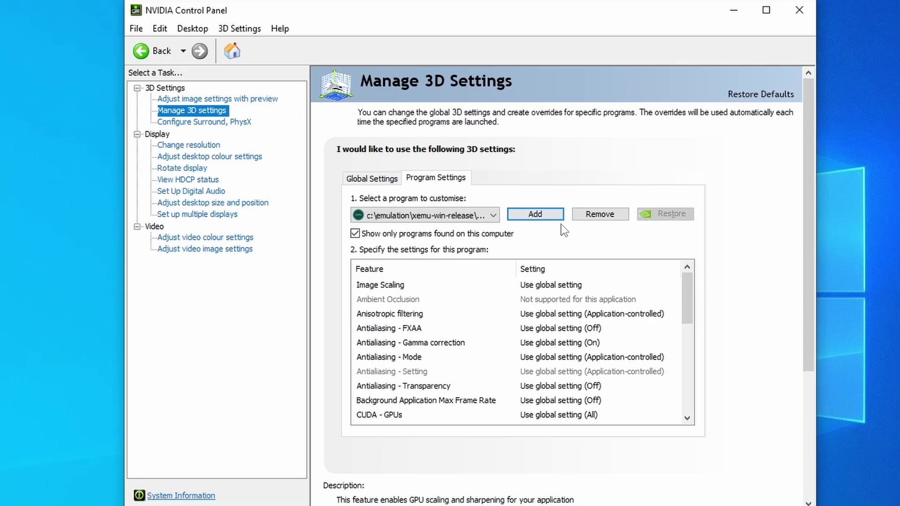
left_click(541, 215)
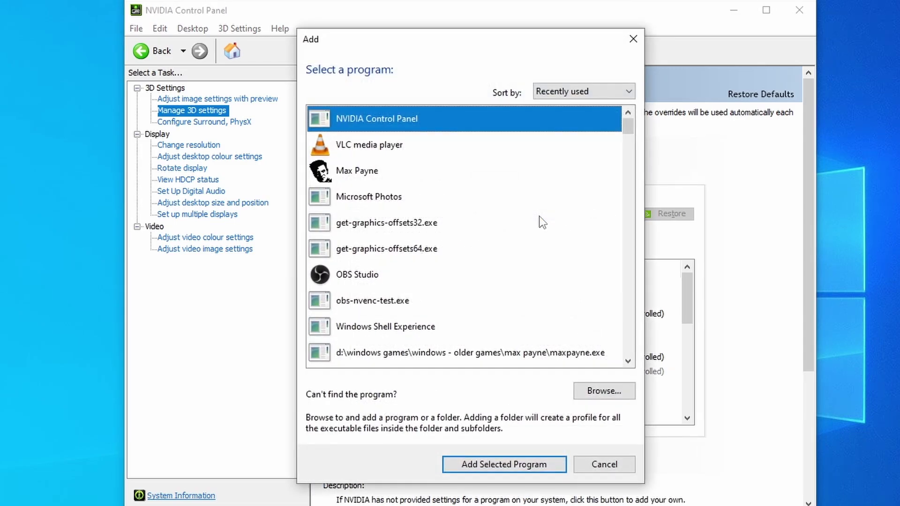
left_click(360, 172)
left_click(499, 465)
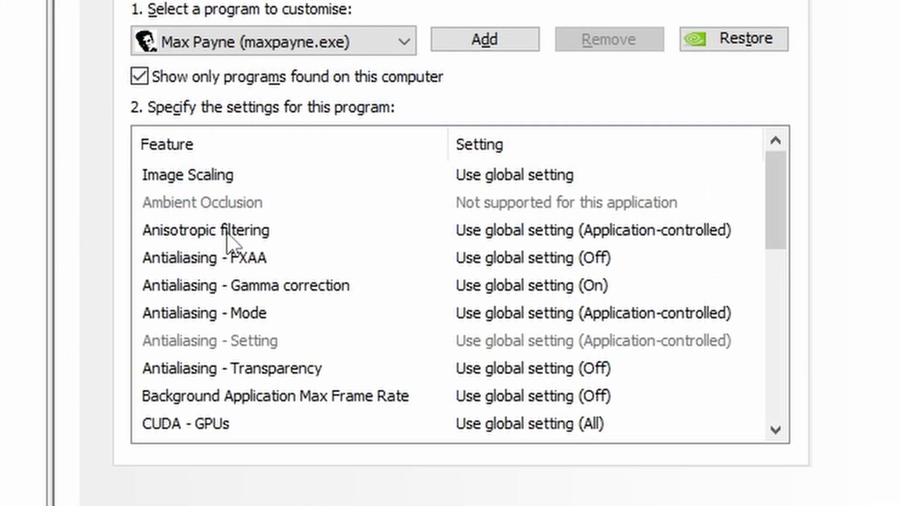
Step: Set Max Payne's anisotropic filtering to 16x
left_click(401, 315)
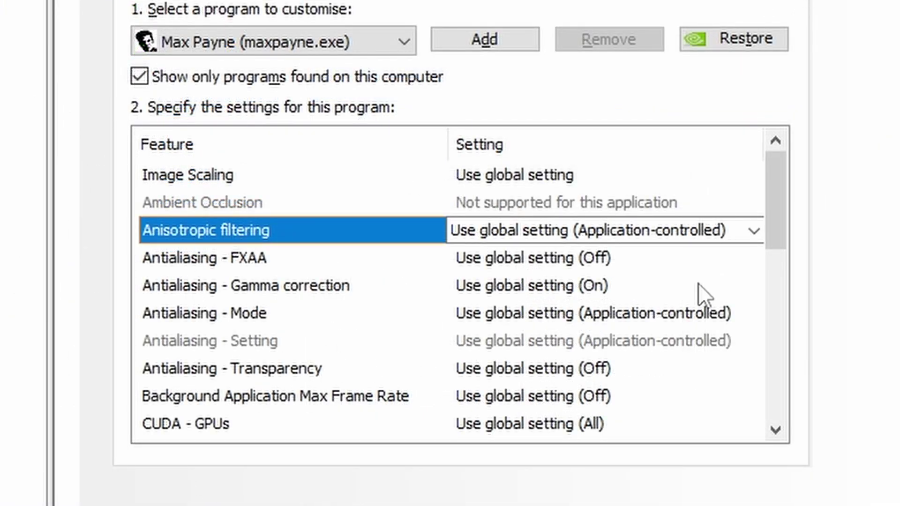
left_click(628, 237)
left_click(550, 384)
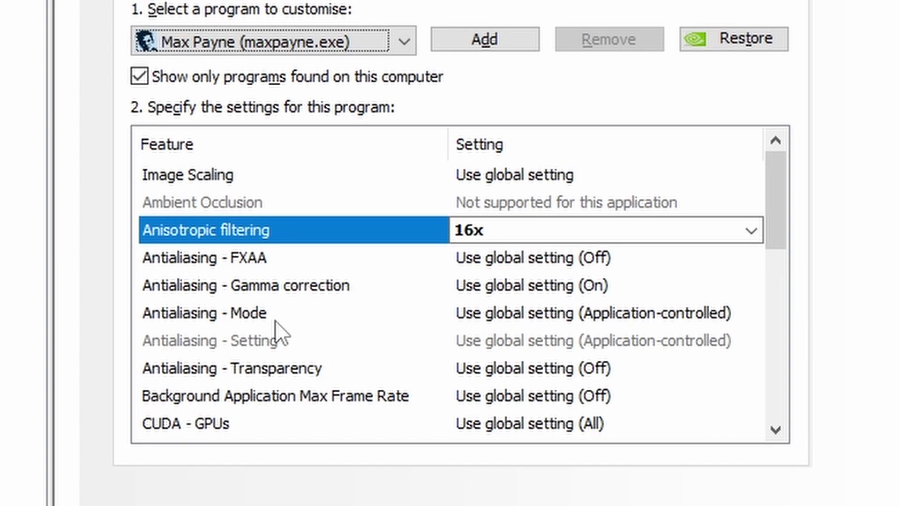
Step: Enhance the application antialiasing at 8x with 8x supersample transparency antialiasing
left_click(461, 319)
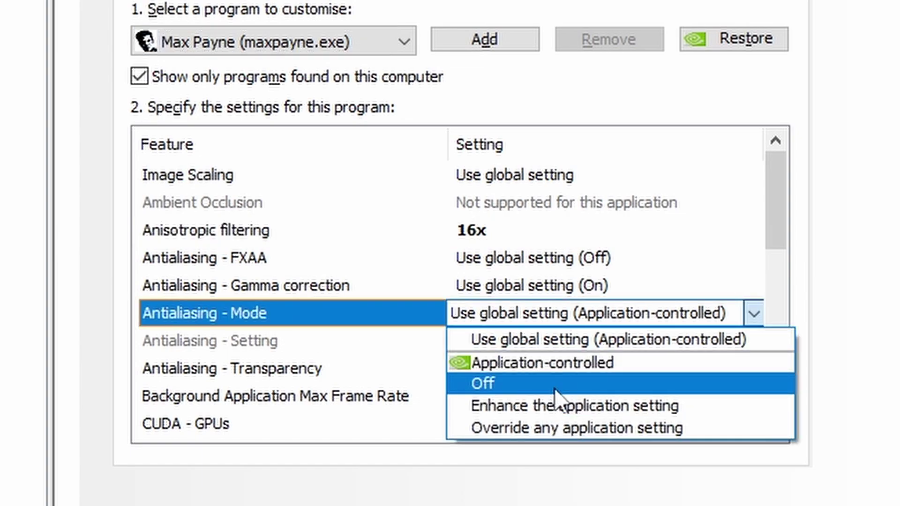
left_click(541, 407)
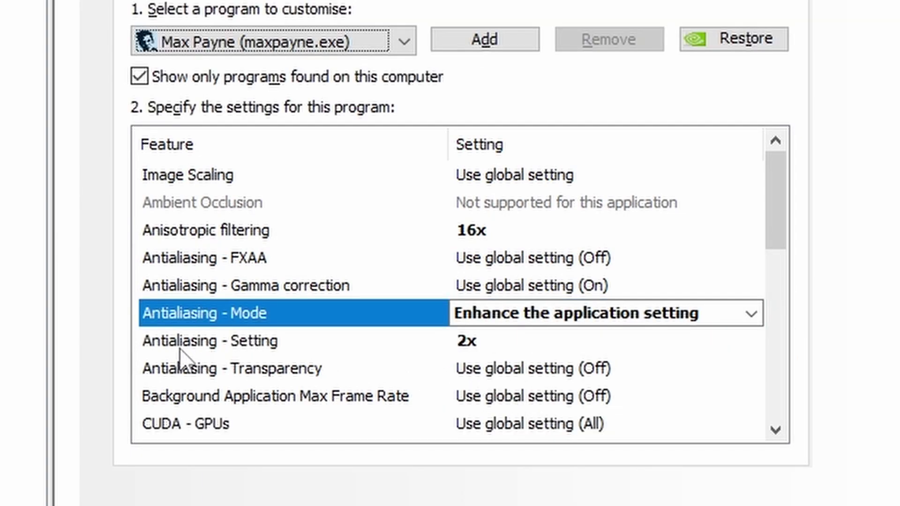
left_click(477, 349)
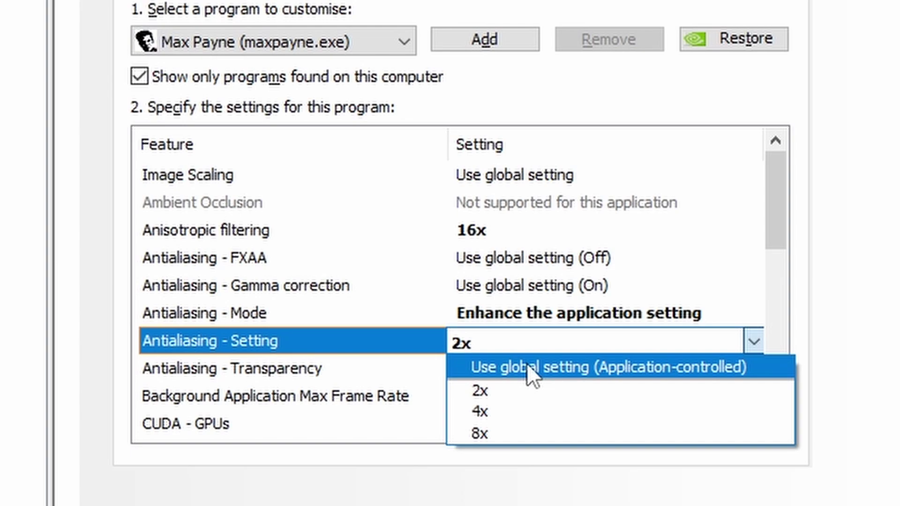
left_click(520, 431)
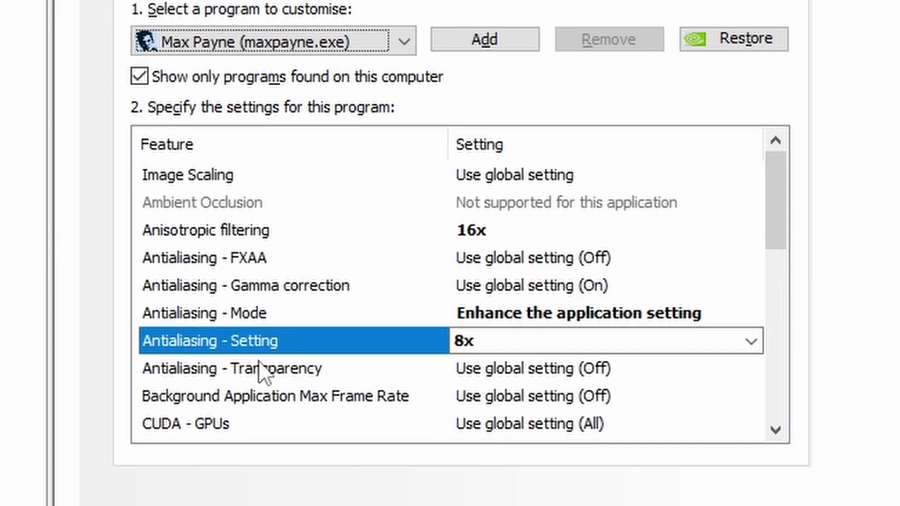
left_click(483, 375)
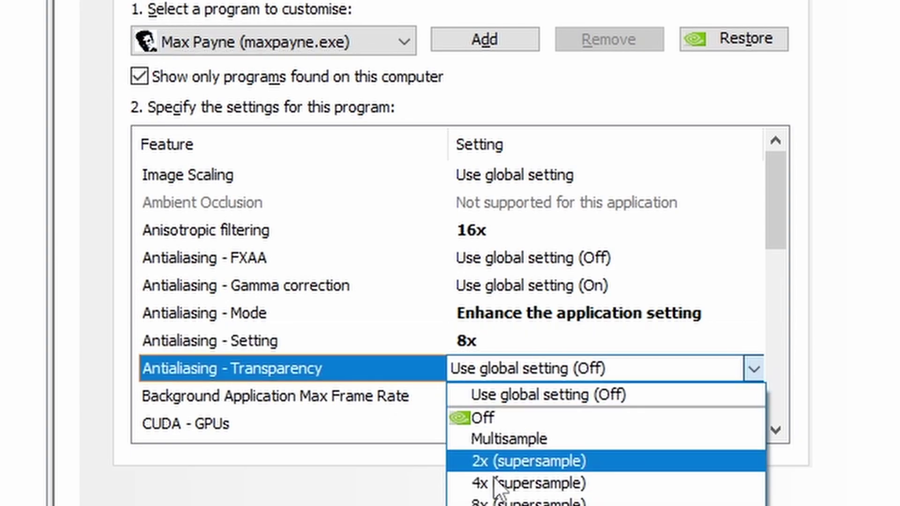
left_click(496, 502)
Step: Set Texture filtering - Quality to High quality
scroll(354, 227, "down", 7)
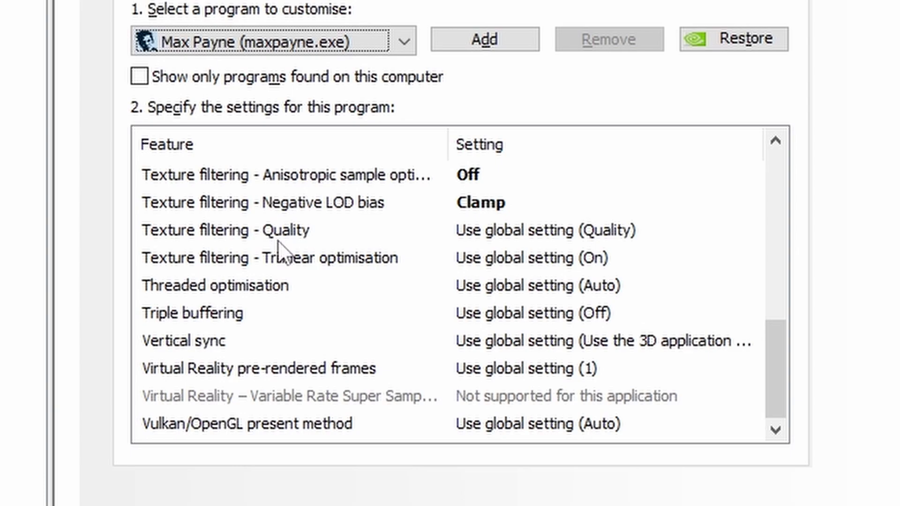
left_click(257, 234)
left_click(496, 234)
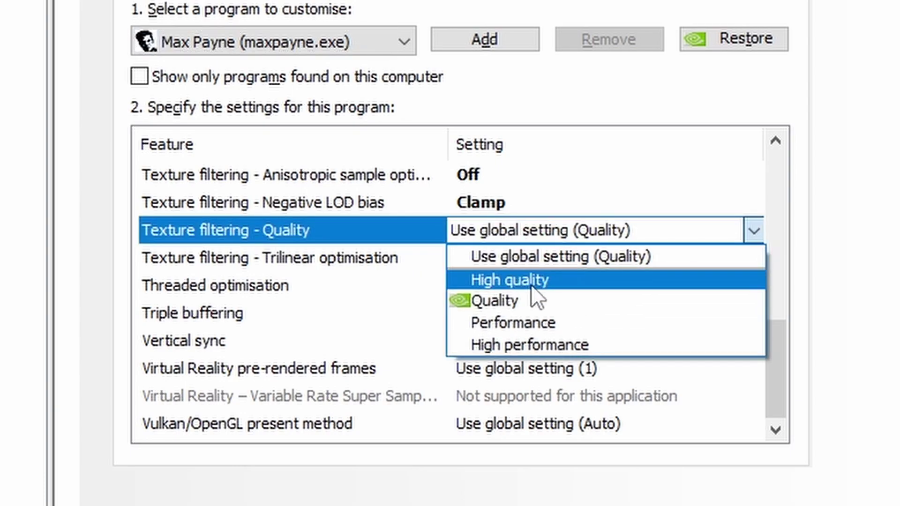
left_click(533, 282)
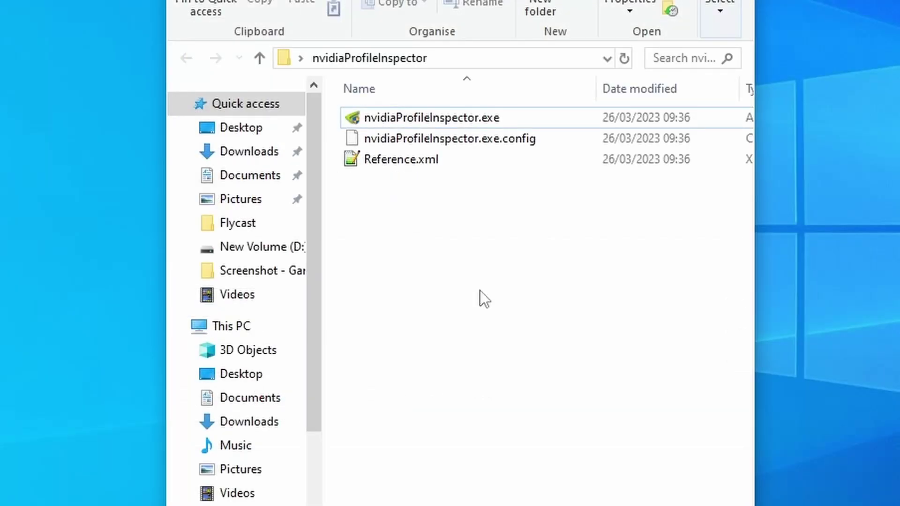
Step: Launch nvidiaProfileInspector.exe as administrator from its folder
right_click(443, 117)
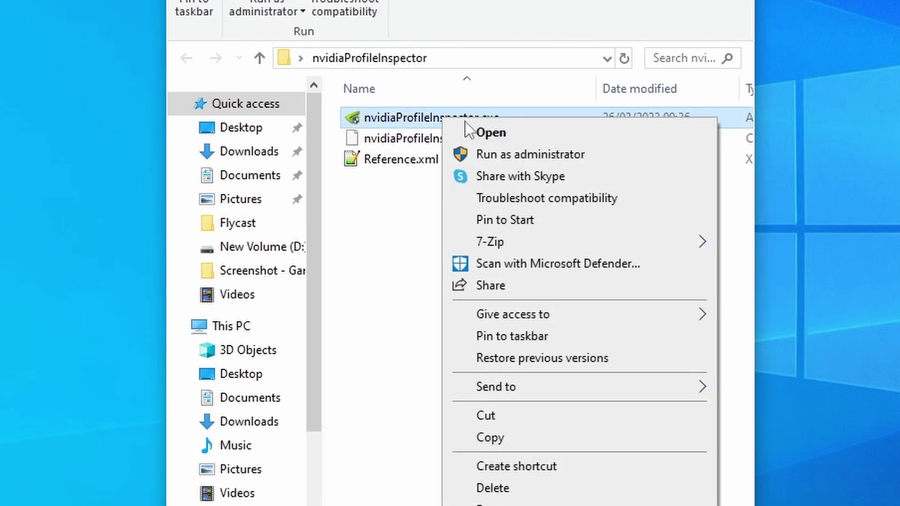
left_click(501, 156)
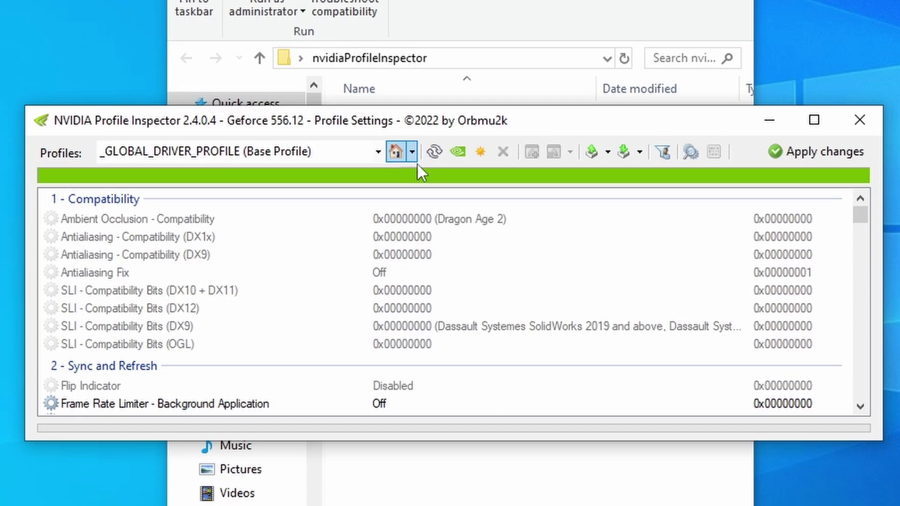
Step: Load the Max Payne profile from the driver profile list
left_click(379, 155)
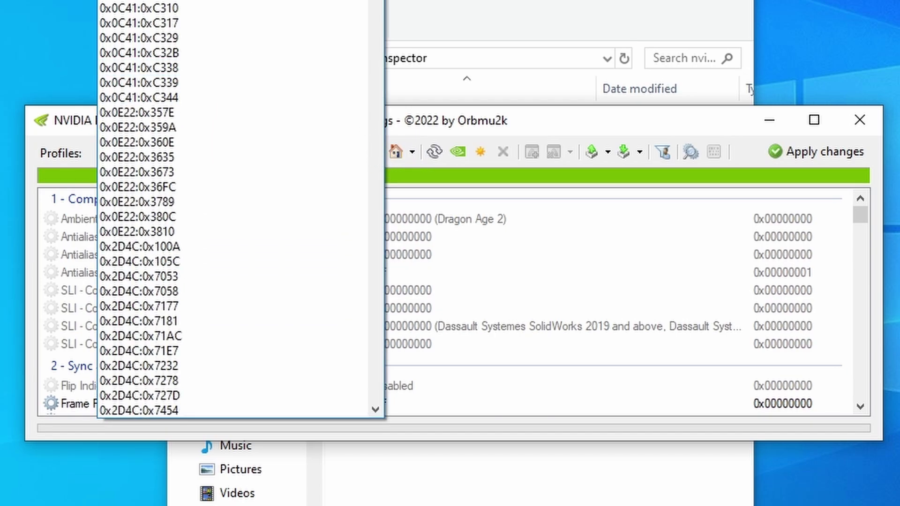
left_click_drag(390, 3, 390, 59)
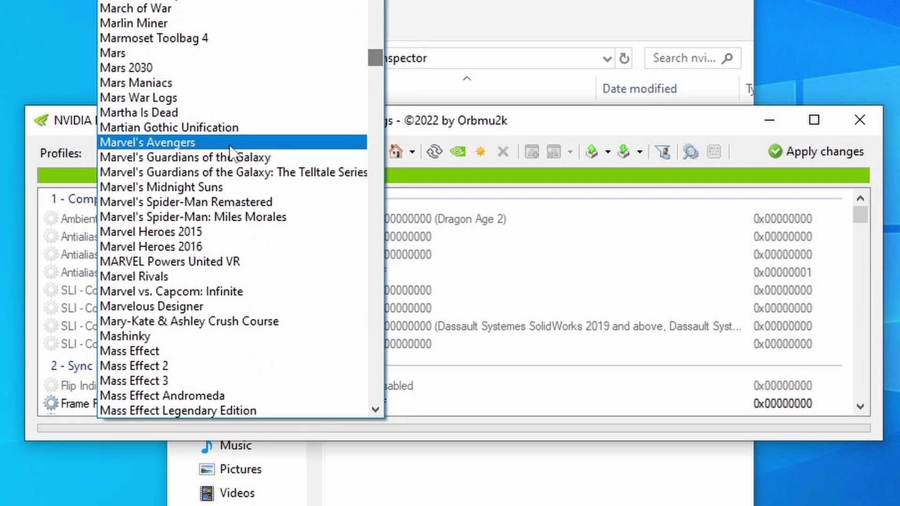
scroll(176, 116, "down", 2)
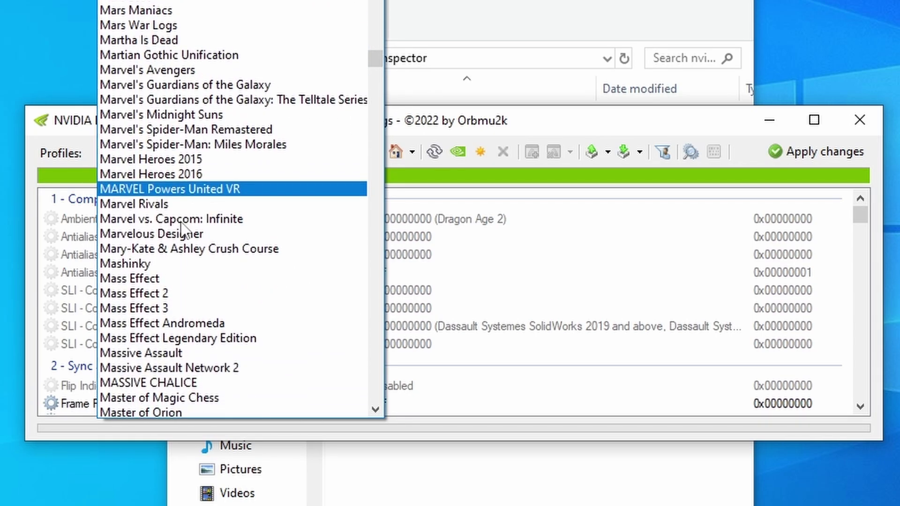
scroll(181, 230, "down", 8)
left_click(157, 184)
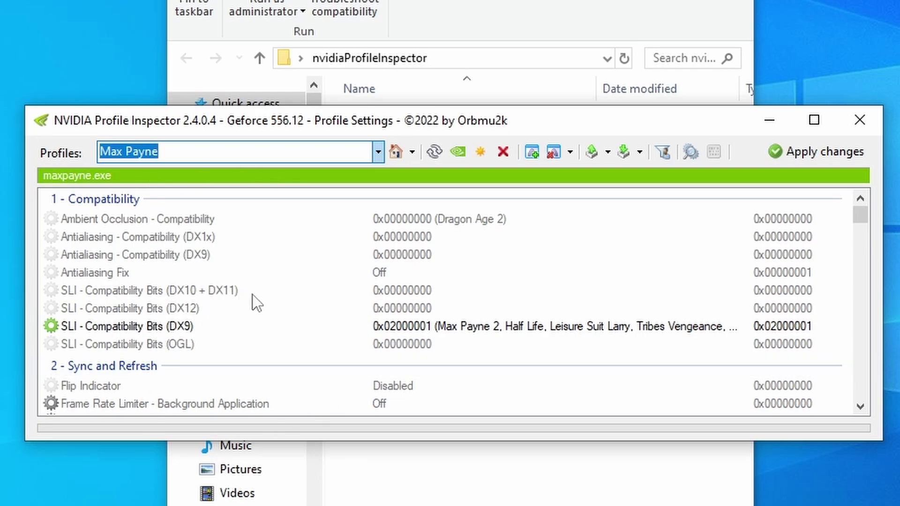
Step: Set Antialiasing (MSAA) to 4x4 Supersampling (D3D only), apply changes, and close the inspector
scroll(260, 275, "down", 8)
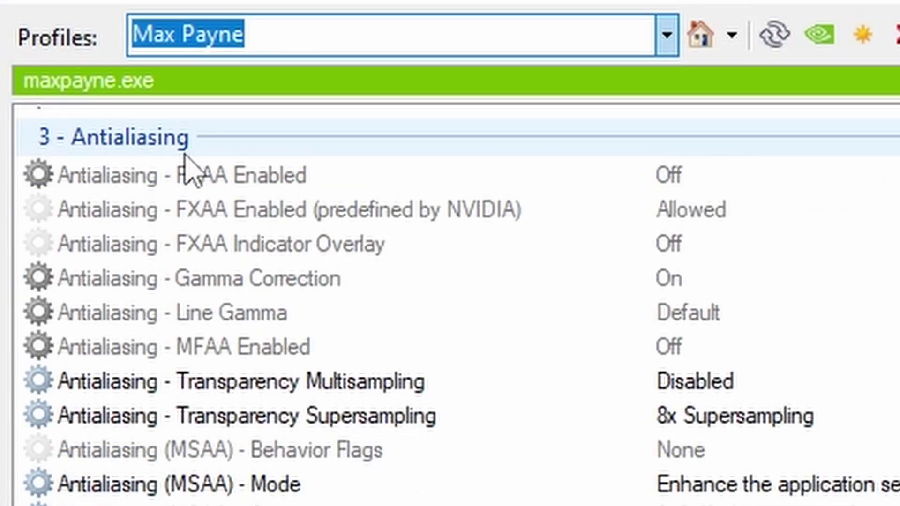
scroll(193, 169, "down", 2)
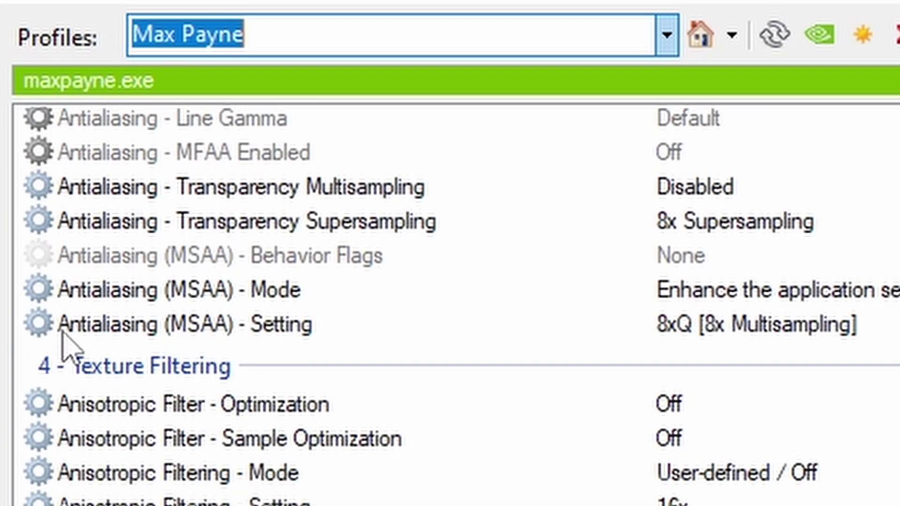
left_click(114, 334)
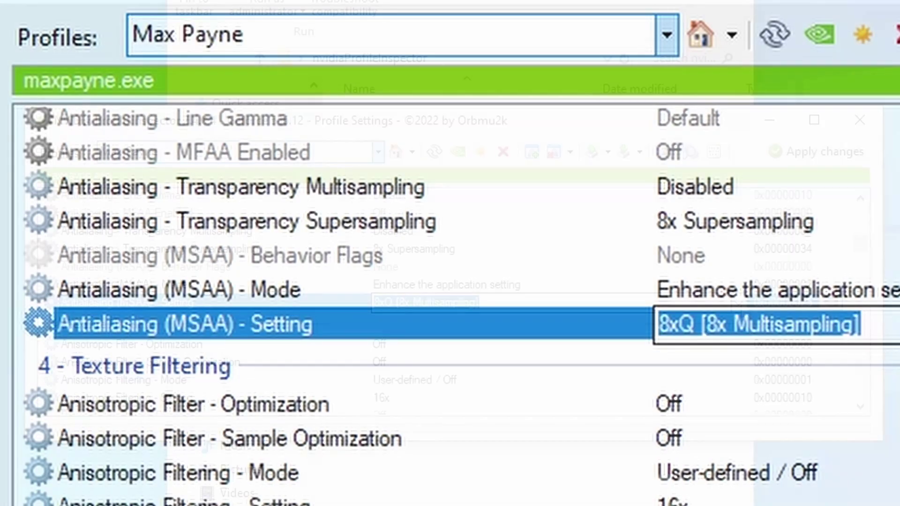
left_click(739, 303)
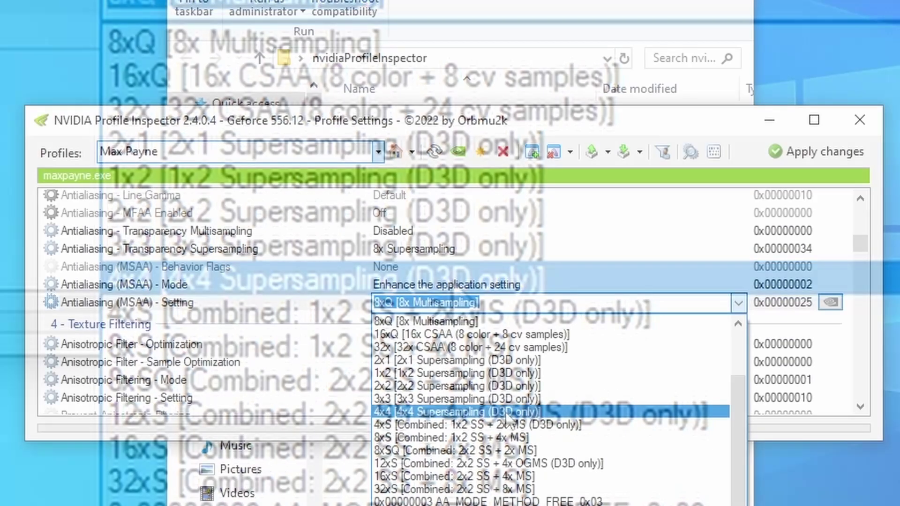
left_click(508, 412)
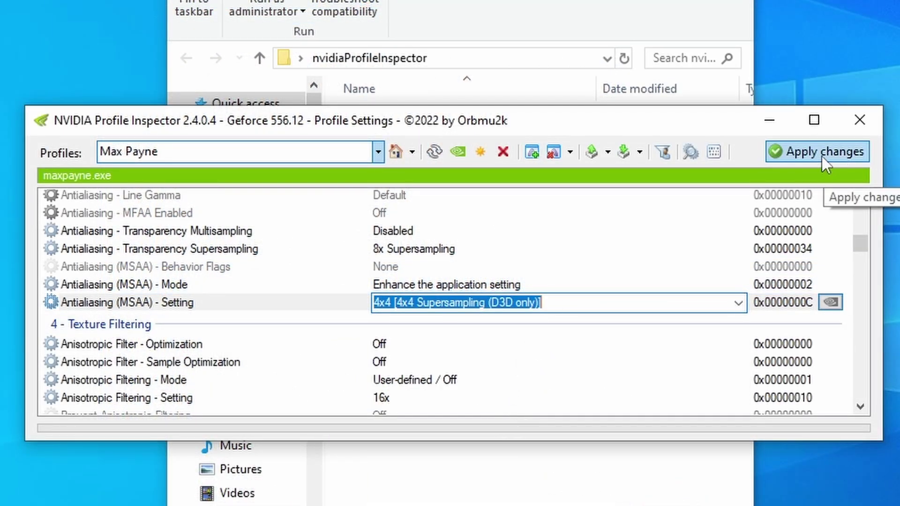
left_click(821, 155)
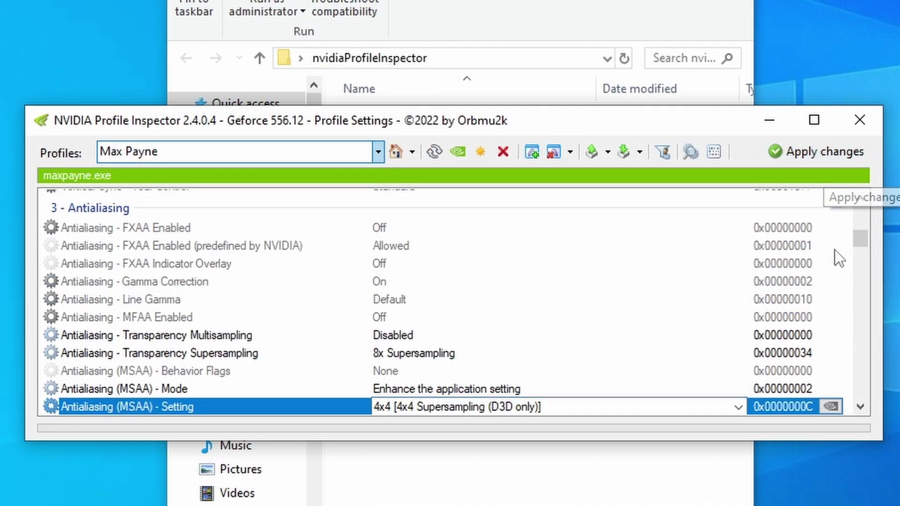
left_click(862, 126)
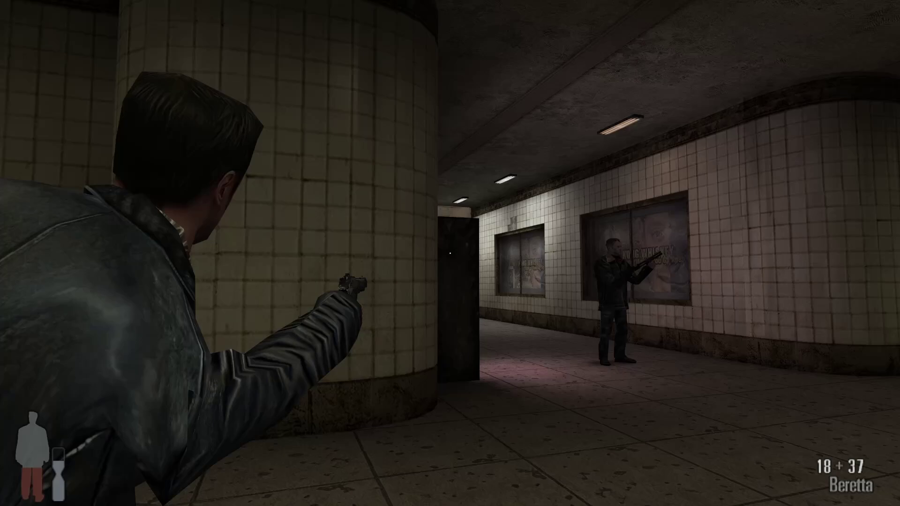
Step: Shoot-dodge and kill the corridor gunman with the Beretta, then walk over to grab his shotgun
key("shift")
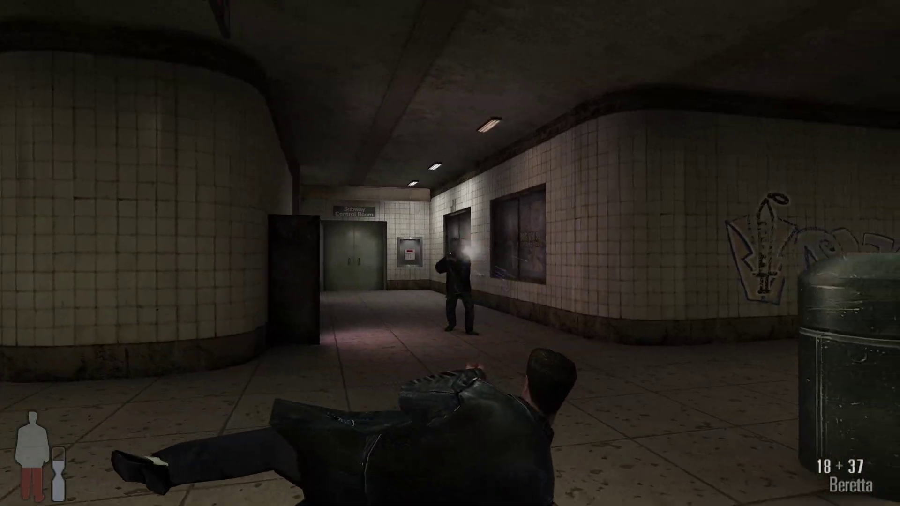
left_click(450, 253)
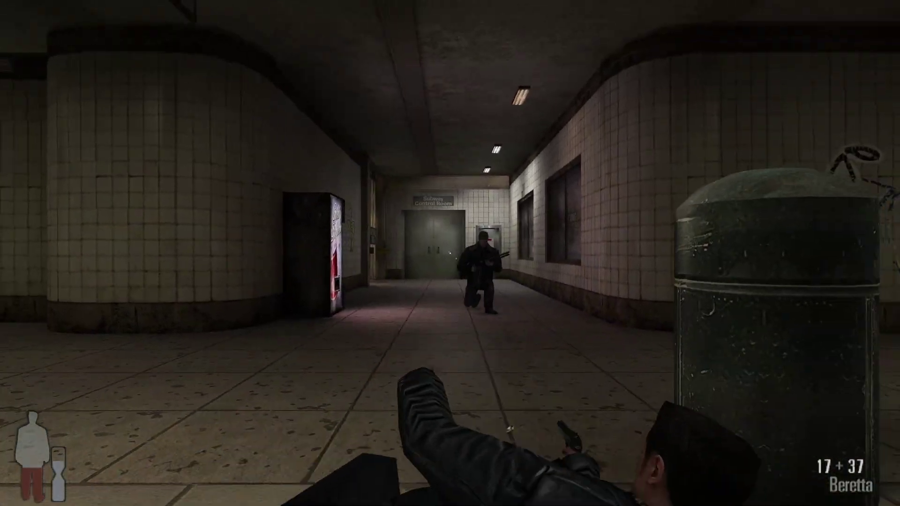
key("w")
left_click(450, 253)
left_click(449, 253)
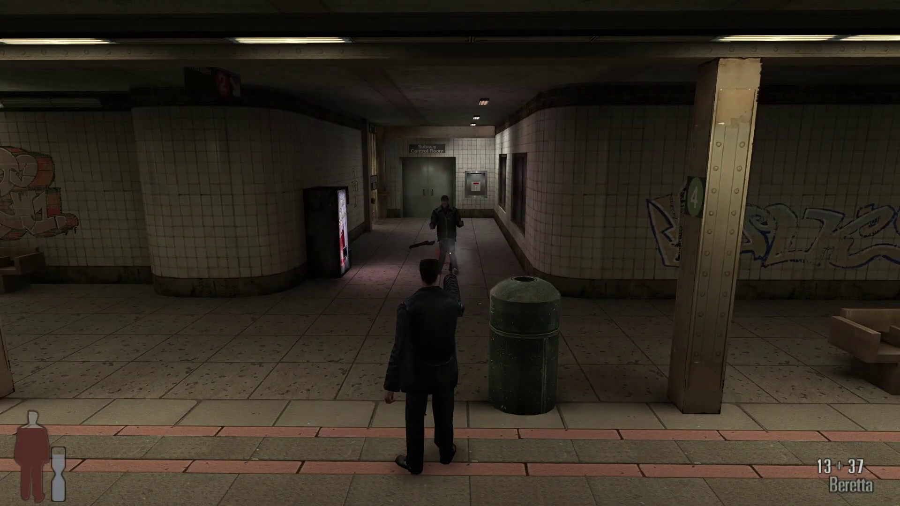
left_click(450, 253)
left_click(450, 253)
key("w")
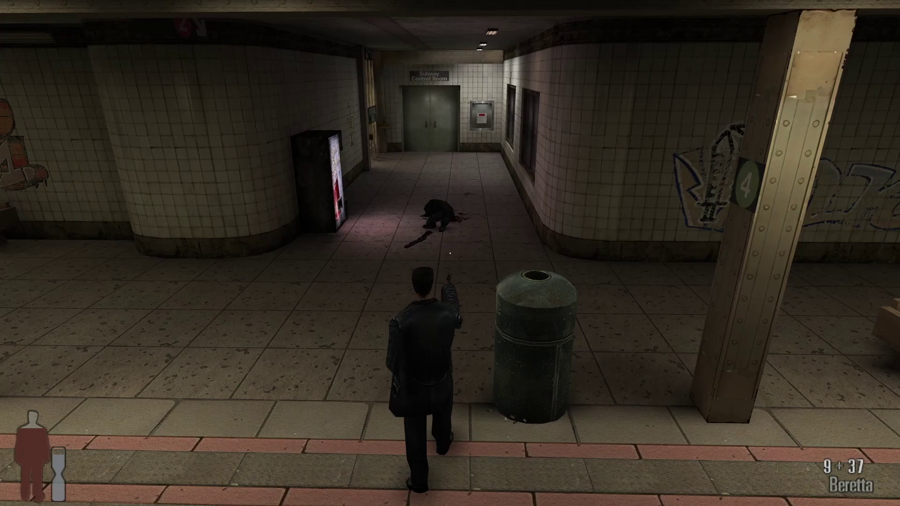